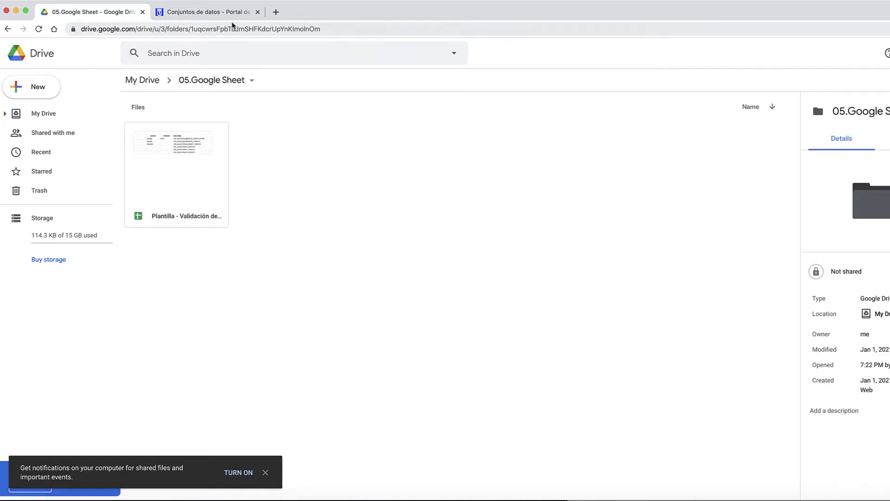
Step: On datos.madrid.es, open the 'Accidentes de tráfico de la Ciudad de Madrid' dataset page
{"action": "left_click", "coordinate": [230, 16]}
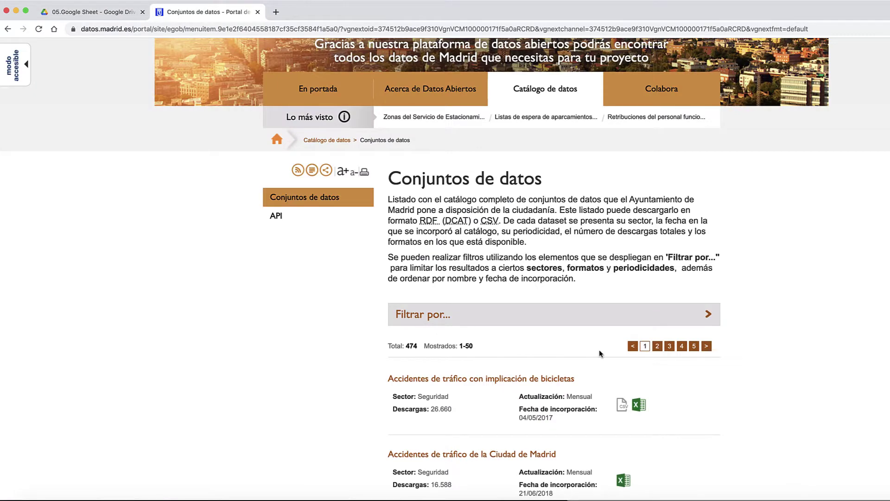
{"action": "scroll", "coordinate": [750, 377], "scroll_direction": "down", "scroll_amount": 2}
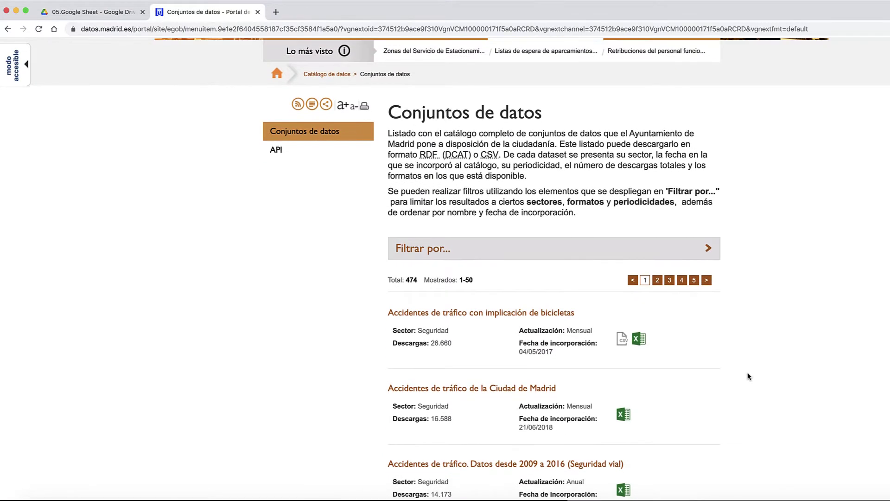
{"action": "scroll", "coordinate": [749, 377], "scroll_direction": "down", "scroll_amount": 2}
{"action": "scroll", "coordinate": [750, 377], "scroll_direction": "down", "scroll_amount": 2}
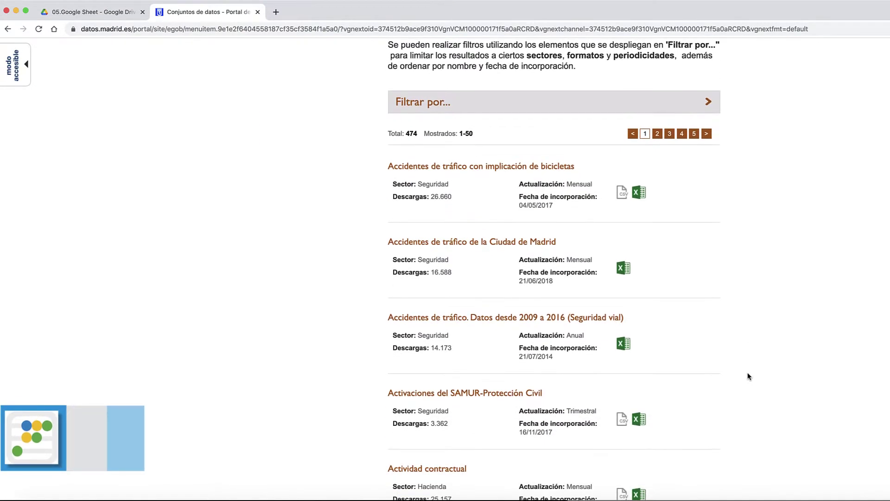
{"action": "scroll", "coordinate": [751, 376], "scroll_direction": "down", "scroll_amount": 3}
{"action": "scroll", "coordinate": [751, 374], "scroll_direction": "down", "scroll_amount": 2}
{"action": "scroll", "coordinate": [750, 374], "scroll_direction": "down", "scroll_amount": 2}
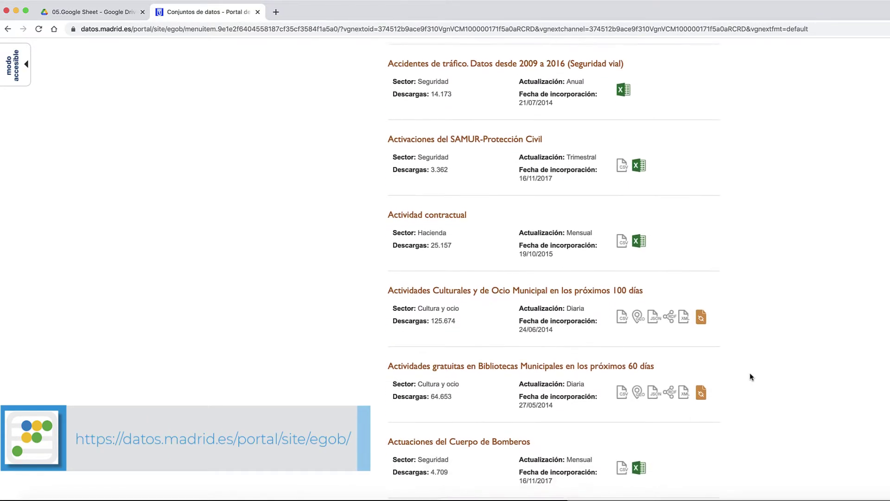
{"action": "scroll", "coordinate": [751, 375], "scroll_direction": "down", "scroll_amount": 2}
{"action": "scroll", "coordinate": [751, 375], "scroll_direction": "down", "scroll_amount": 3}
{"action": "scroll", "coordinate": [750, 373], "scroll_direction": "down", "scroll_amount": 1}
{"action": "scroll", "coordinate": [750, 373], "scroll_direction": "down", "scroll_amount": 4}
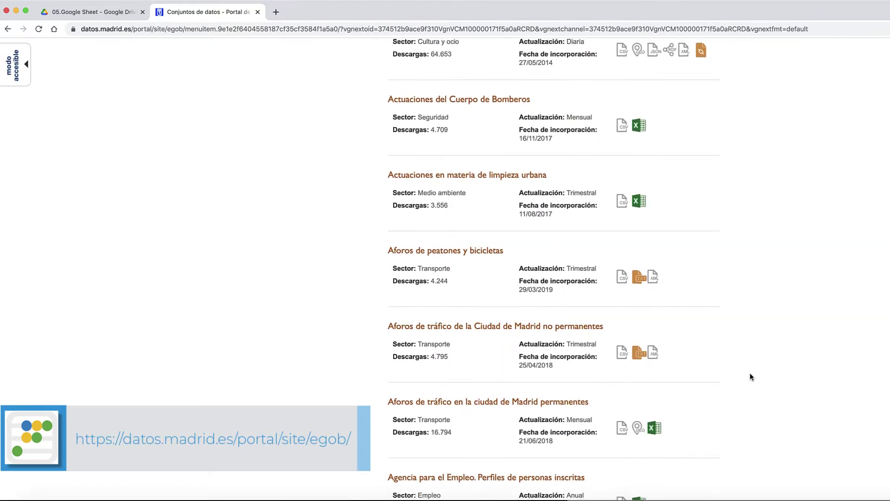
{"action": "scroll", "coordinate": [750, 373], "scroll_direction": "down", "scroll_amount": 1}
{"action": "scroll", "coordinate": [751, 377], "scroll_direction": "down", "scroll_amount": 1}
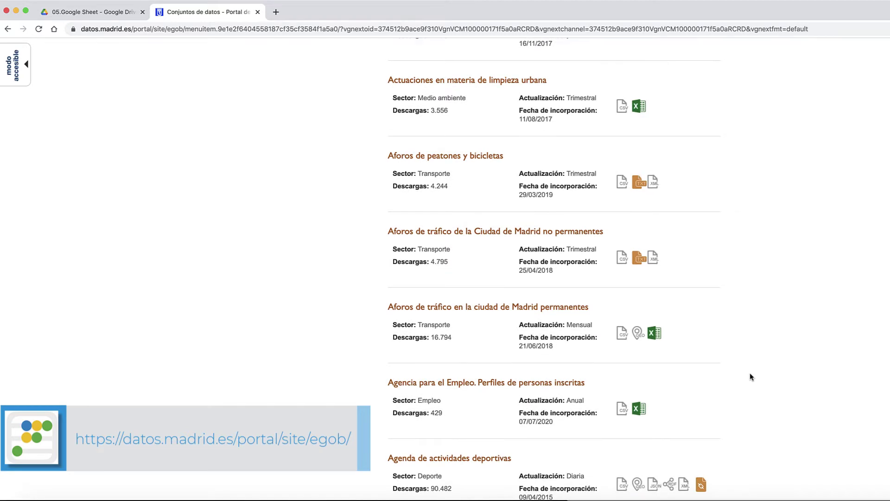
{"action": "scroll", "coordinate": [752, 377], "scroll_direction": "up", "scroll_amount": 2}
{"action": "scroll", "coordinate": [751, 377], "scroll_direction": "up", "scroll_amount": 10}
{"action": "scroll", "coordinate": [750, 372], "scroll_direction": "up", "scroll_amount": 10}
{"action": "scroll", "coordinate": [750, 372], "scroll_direction": "down", "scroll_amount": 3}
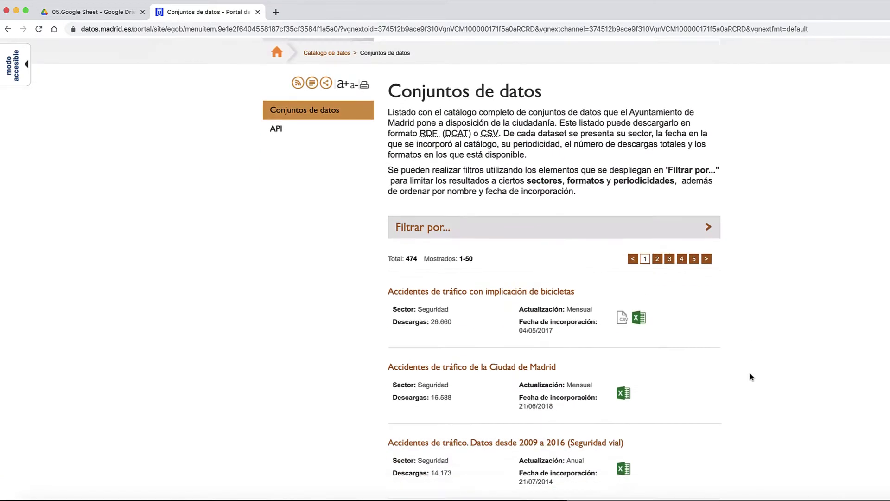
{"action": "scroll", "coordinate": [750, 372], "scroll_direction": "down", "scroll_amount": 1}
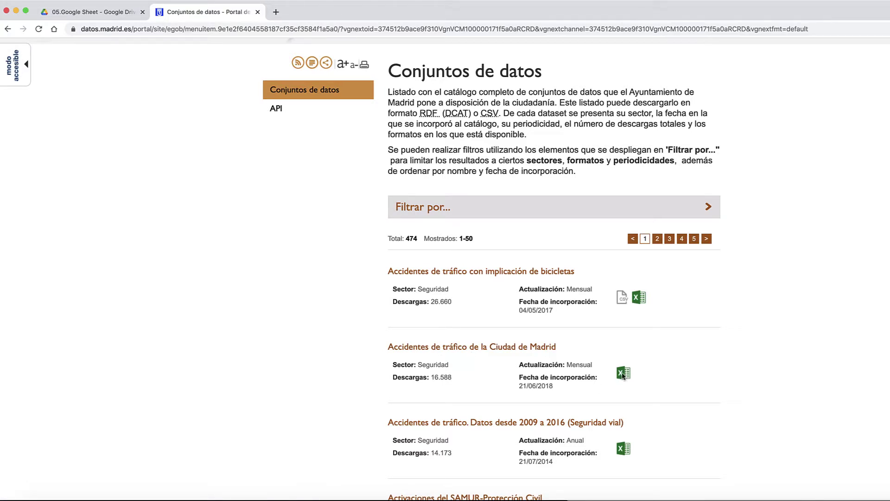
{"action": "left_click", "coordinate": [518, 349]}
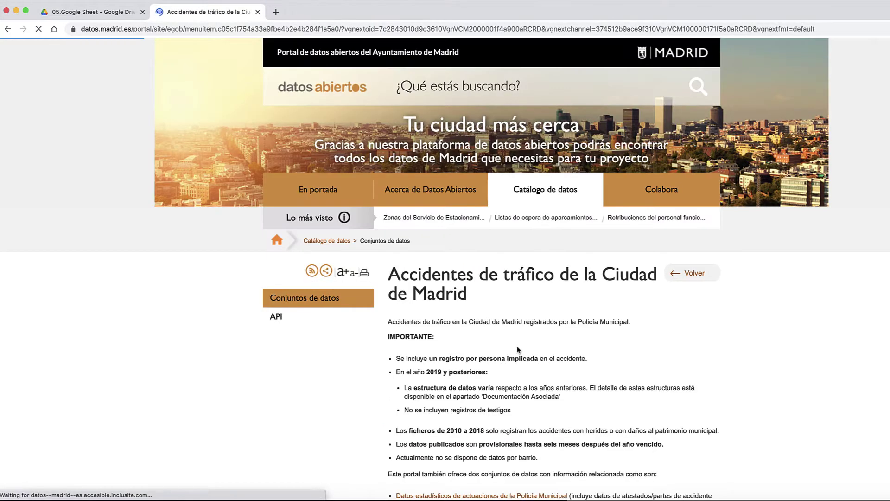
Step: Download the 2020 accidents file in XLSX format from the Descargas section
{"action": "scroll", "coordinate": [518, 349], "scroll_direction": "down", "scroll_amount": 2}
{"action": "scroll", "coordinate": [518, 349], "scroll_direction": "down", "scroll_amount": 3}
{"action": "scroll", "coordinate": [518, 349], "scroll_direction": "down", "scroll_amount": 2}
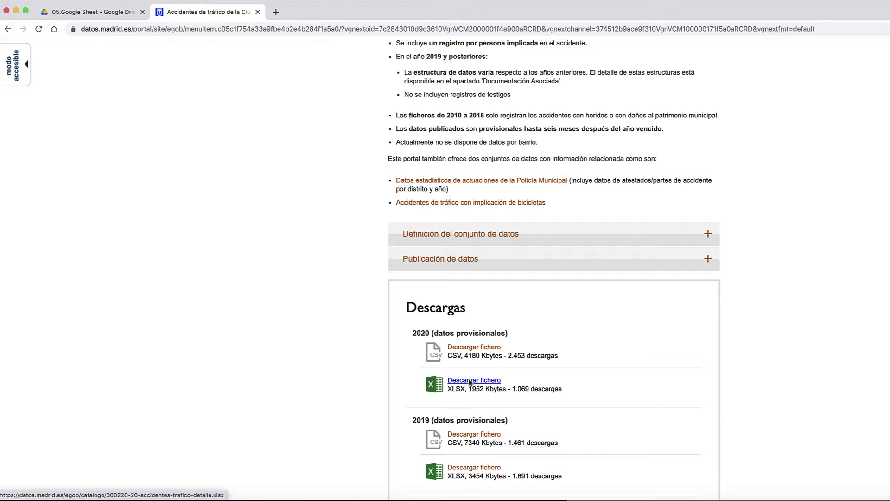
{"action": "left_click", "coordinate": [470, 382]}
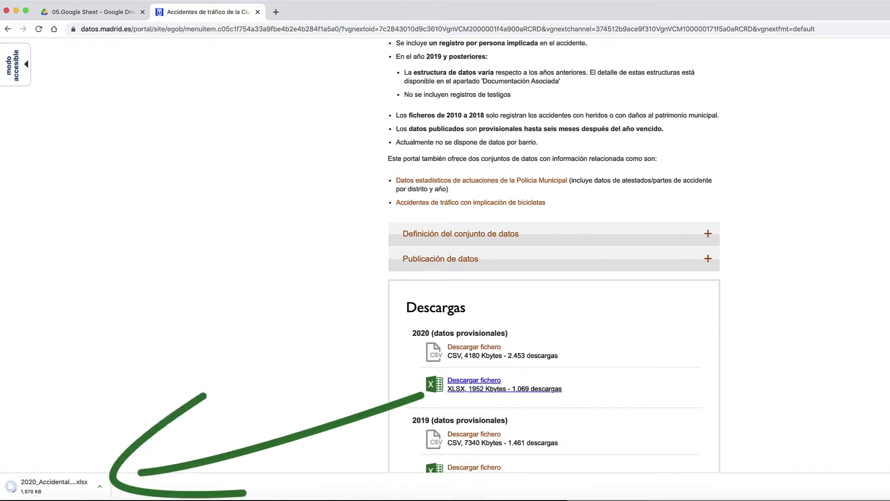
Step: Clear Drive's pop-ups and details panel, then upload 2020_Accidentalidad.xlsx into 05.Google Sheet
{"action": "left_click", "coordinate": [112, 14]}
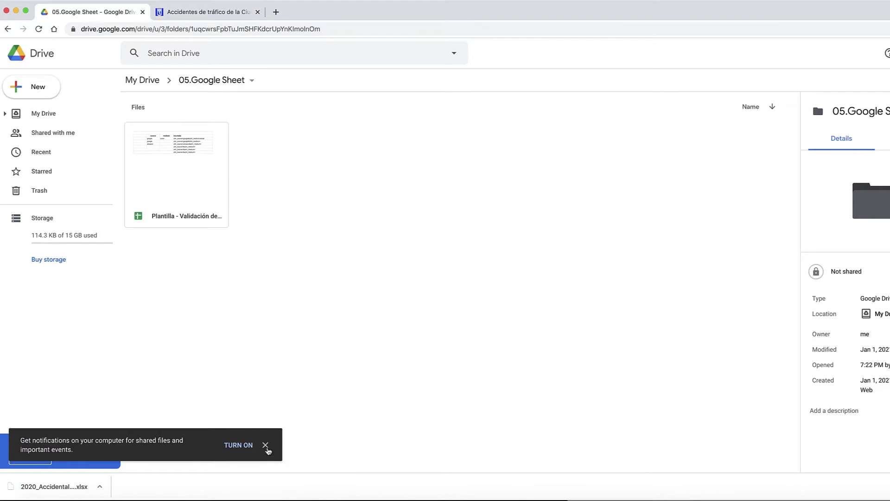
{"action": "left_click", "coordinate": [266, 445]}
{"action": "left_click", "coordinate": [112, 443]}
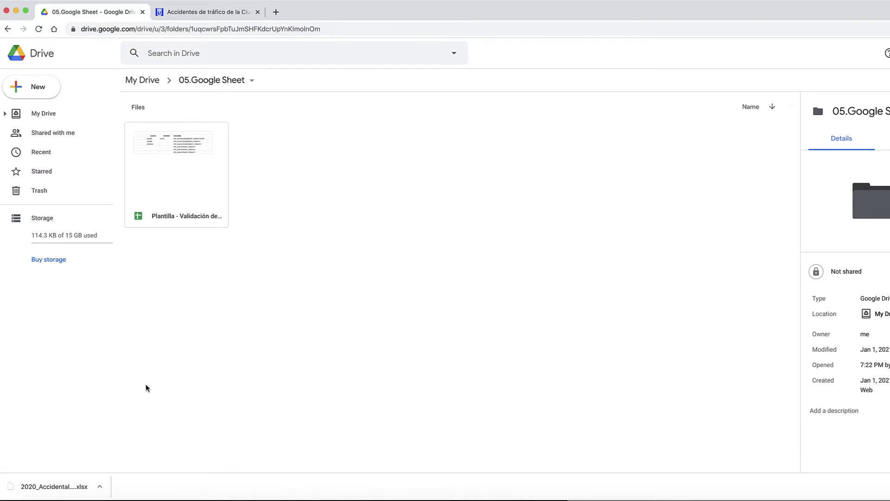
{"action": "left_click", "coordinate": [886, 53]}
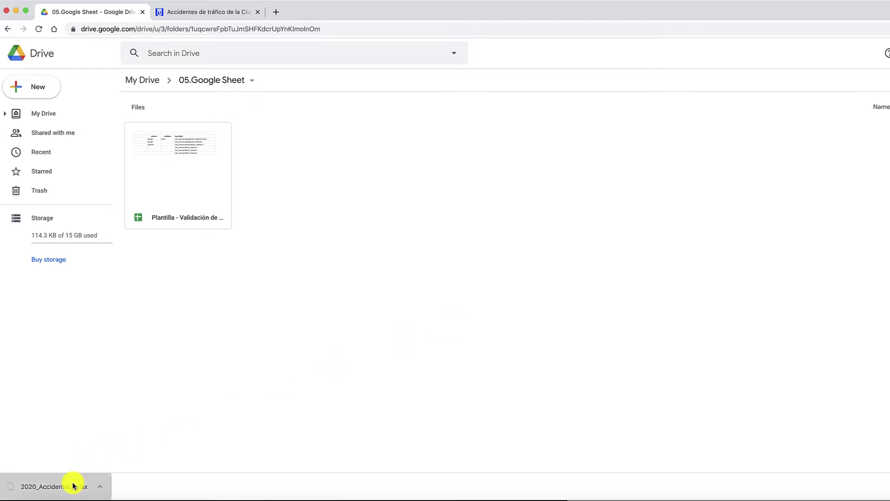
{"action": "left_click_drag", "start_coordinate": [73, 485], "coordinate": [378, 256]}
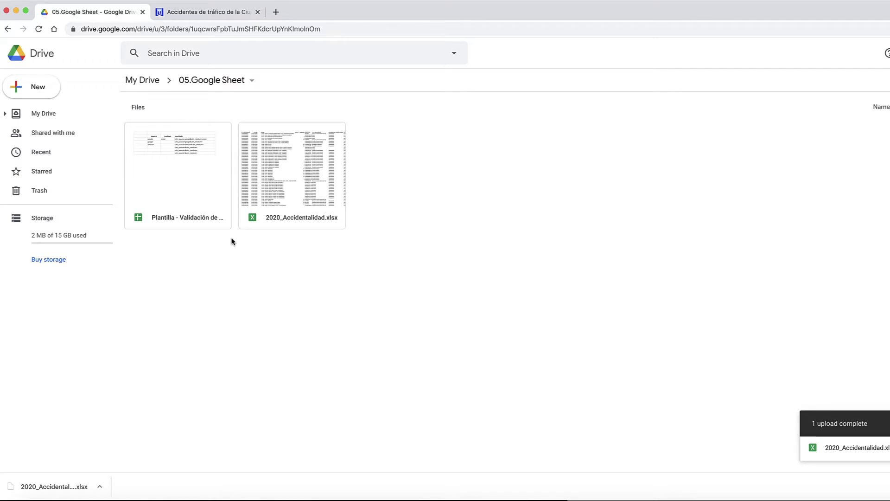
{"action": "double_click", "coordinate": [198, 183]}
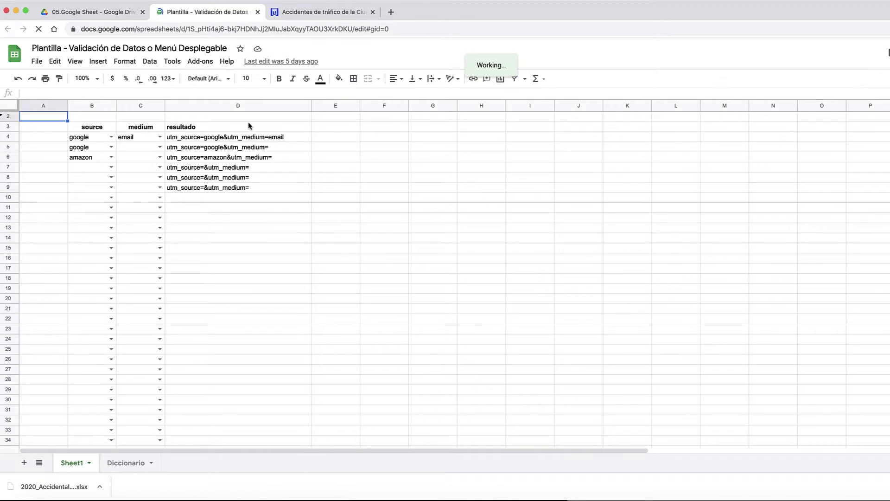
{"action": "left_click", "coordinate": [101, 12]}
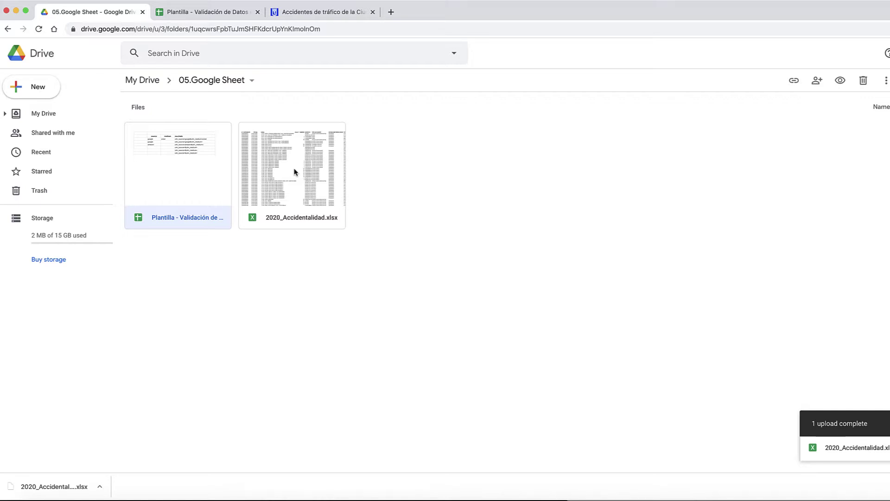
Step: Open 2020_Accidentalidad.xlsx in Sheets and check the FECHA header in cell B1
{"action": "double_click", "coordinate": [294, 172]}
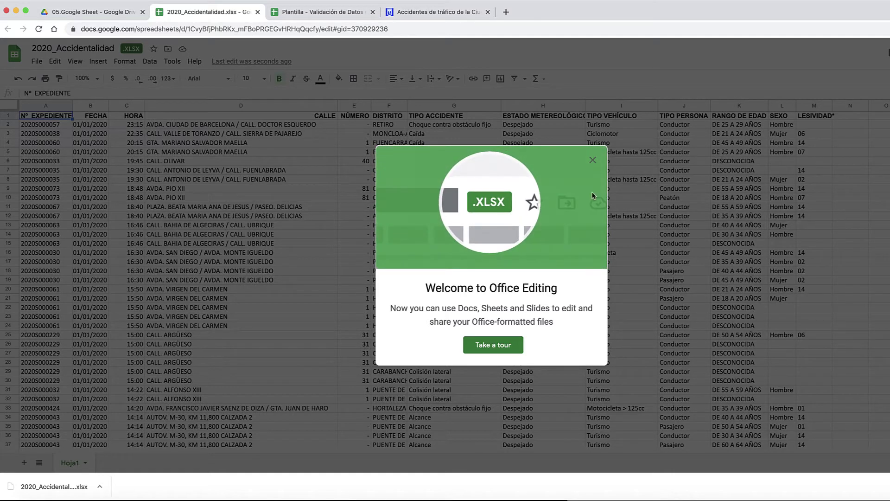
{"action": "left_click", "coordinate": [593, 160]}
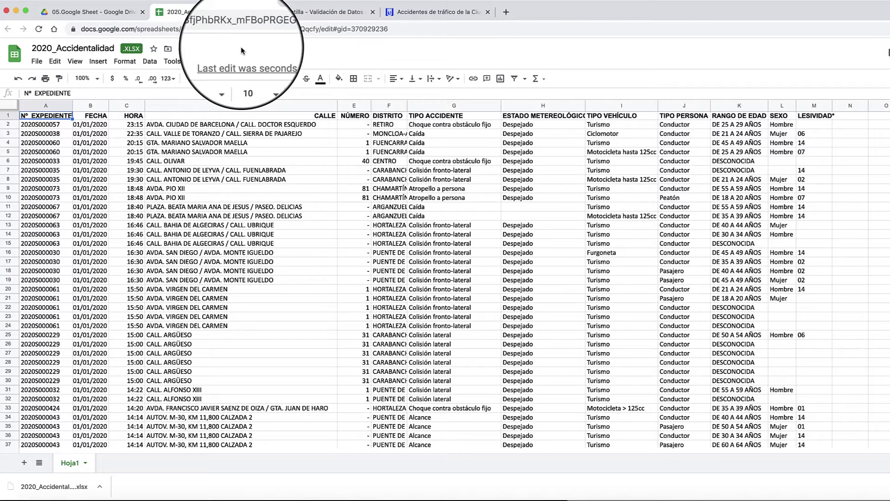
{"action": "scroll", "coordinate": [72, 123], "scroll_direction": "down", "scroll_amount": 3}
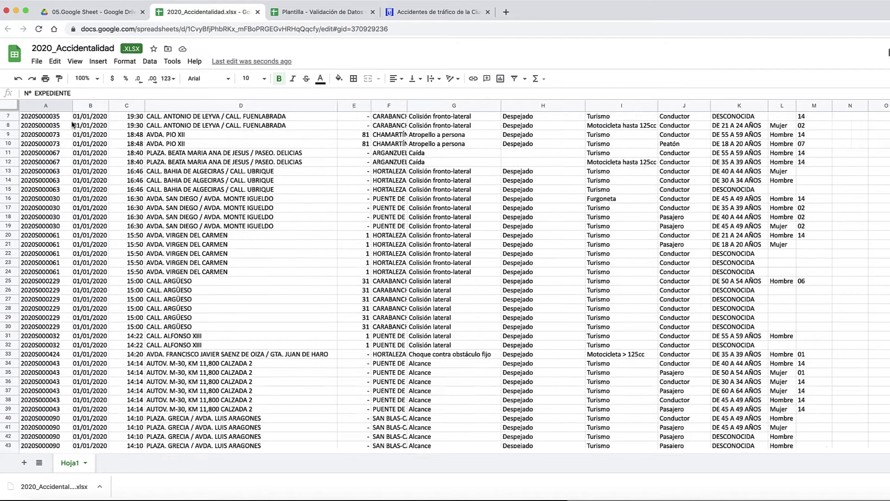
{"action": "scroll", "coordinate": [73, 124], "scroll_direction": "up", "scroll_amount": 3}
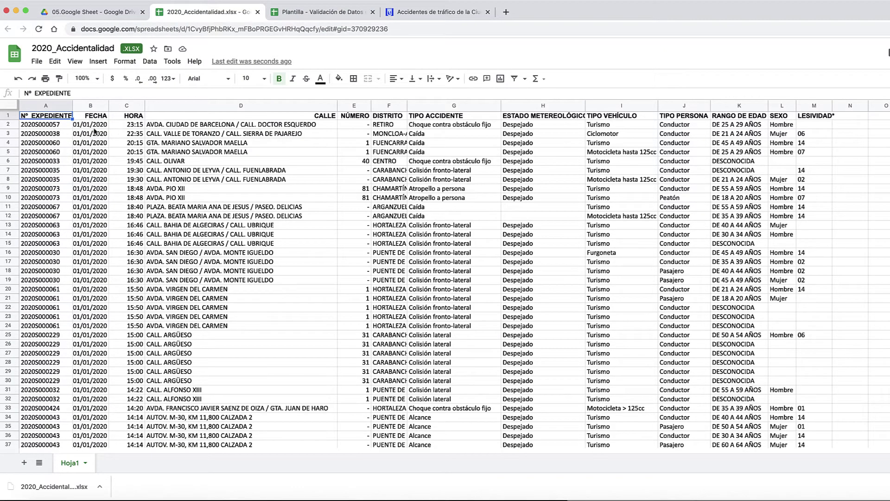
{"action": "left_click", "coordinate": [99, 119]}
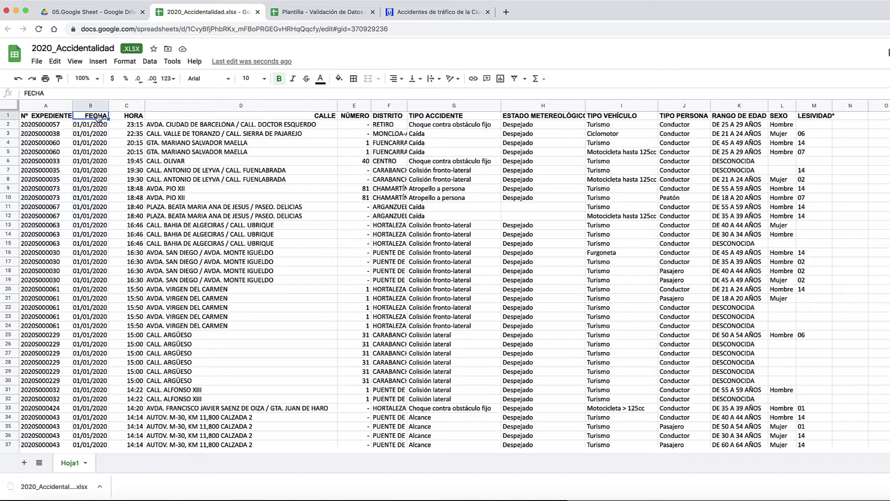
Step: Apply the Time format to the HORA column C, then go back to the Drive folder
{"action": "left_click", "coordinate": [130, 105]}
{"action": "left_click", "coordinate": [167, 80]}
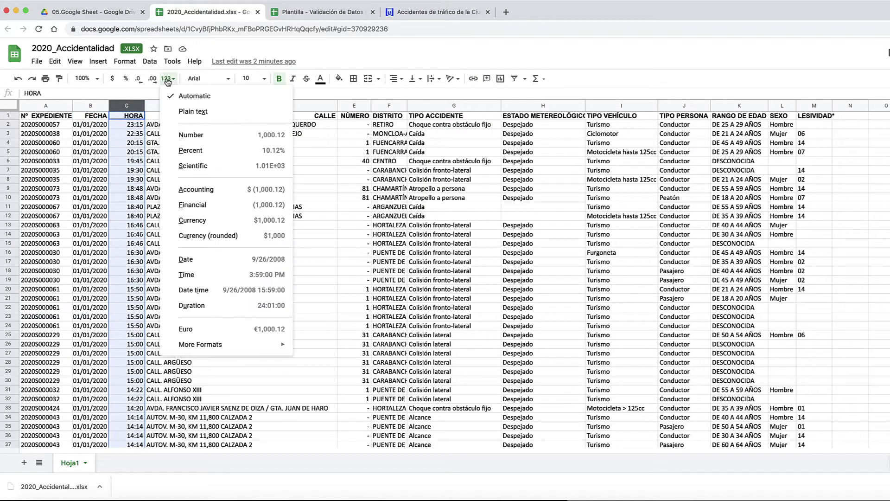
{"action": "left_click", "coordinate": [227, 276]}
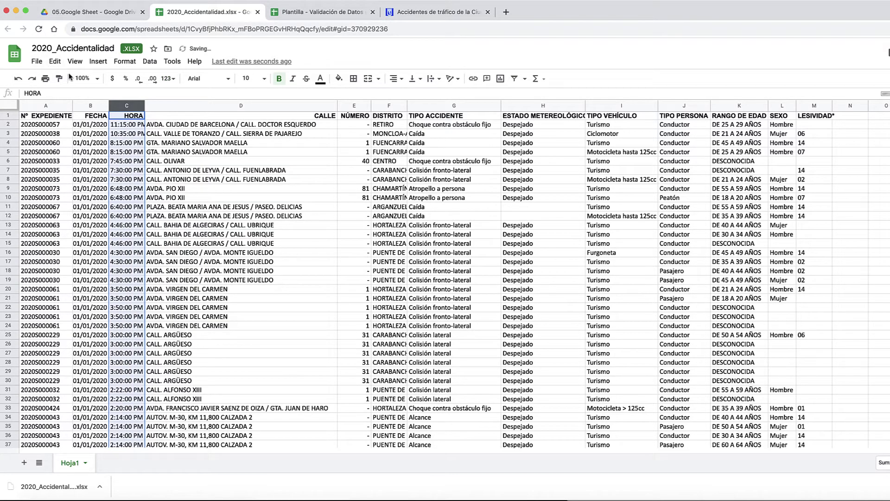
{"action": "left_click", "coordinate": [85, 12]}
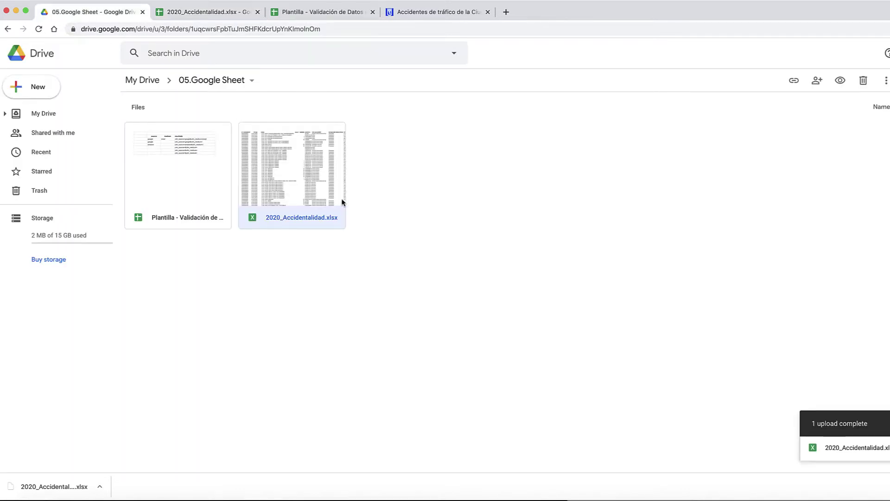
Step: Download 2020_Accidentalidad.xlsx from Drive and open the downloaded copy in Numbers
{"action": "left_click", "coordinate": [379, 209]}
{"action": "right_click", "coordinate": [276, 180]}
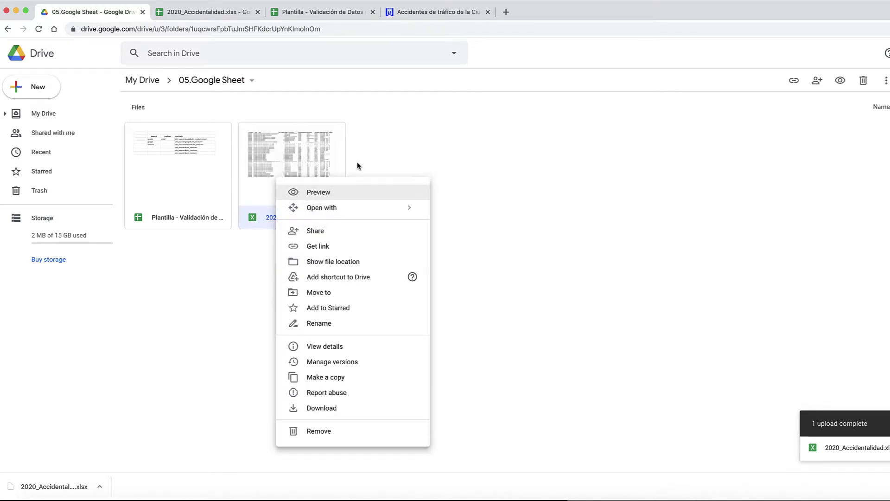
{"action": "left_click", "coordinate": [374, 406]}
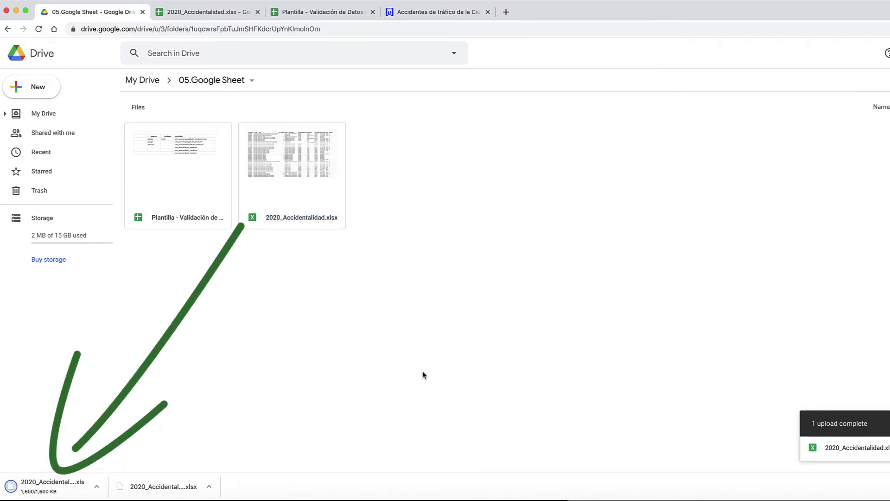
{"action": "left_click", "coordinate": [96, 487]}
{"action": "left_click", "coordinate": [139, 456]}
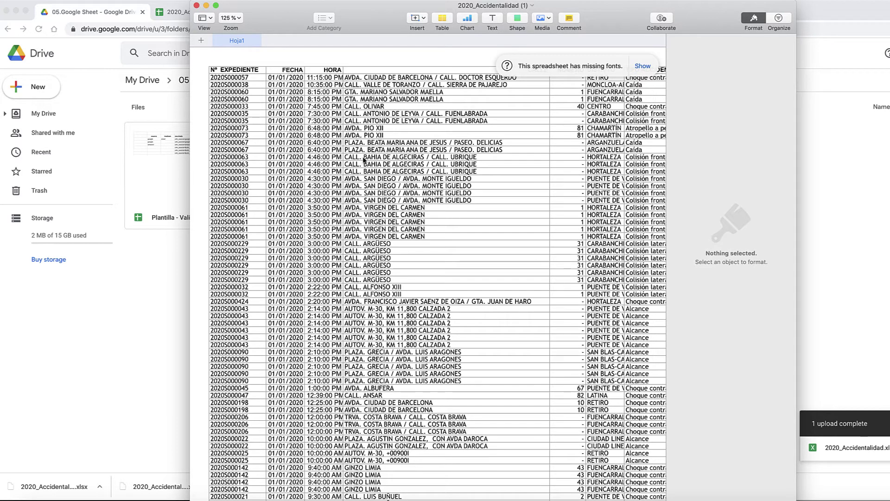
Step: Open both downloads in Numbers side by side to compare HORA times like 10:35:00 PM vs 22:35
{"action": "left_click", "coordinate": [332, 85]}
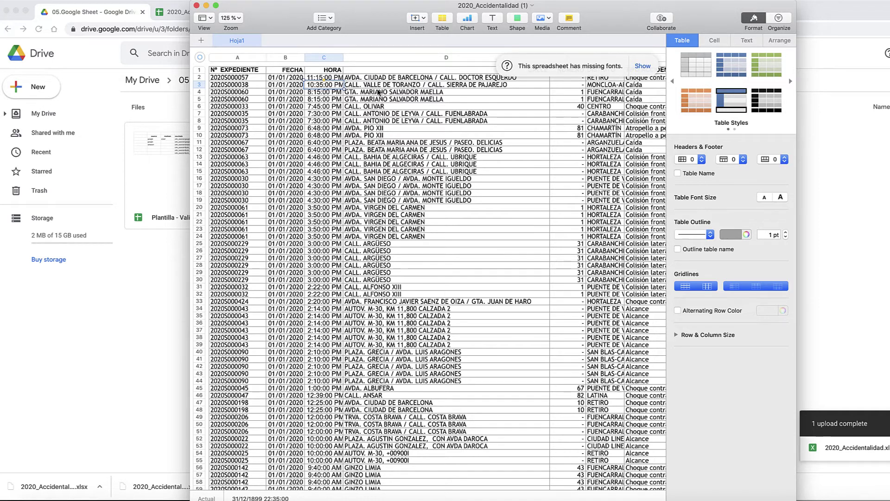
{"action": "left_click", "coordinate": [137, 334]}
{"action": "left_click", "coordinate": [209, 487]}
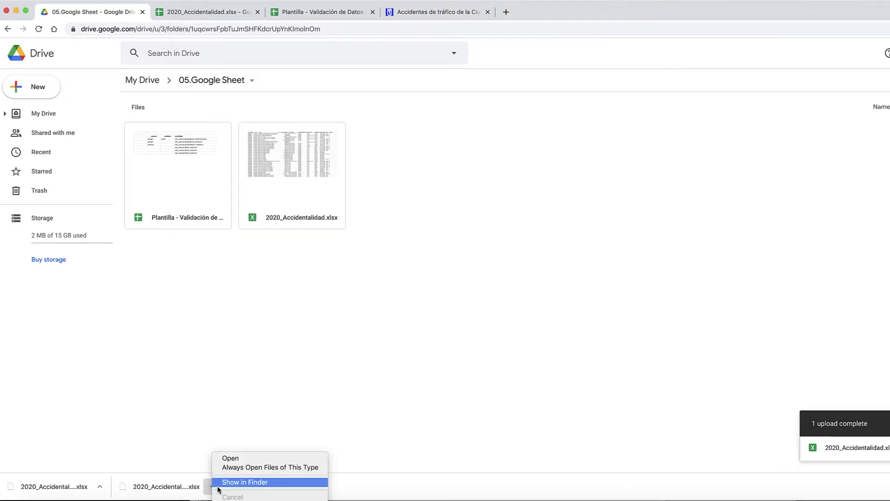
{"action": "left_click", "coordinate": [230, 458]}
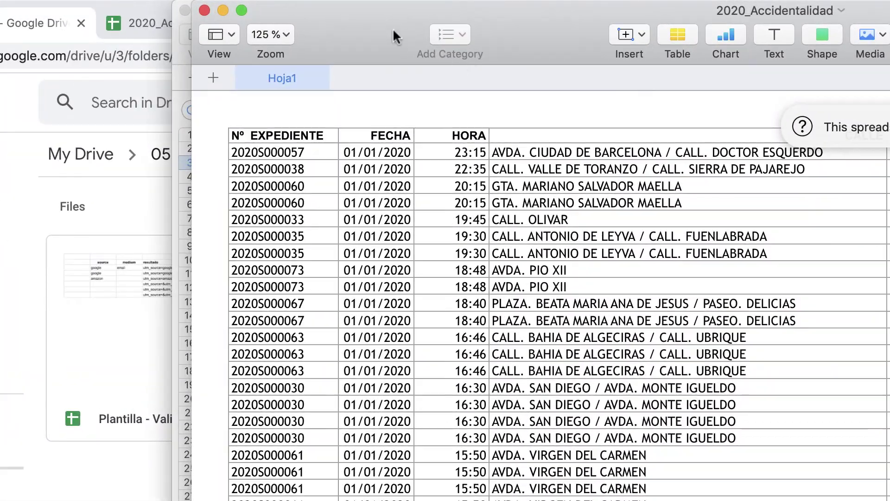
{"action": "left_click_drag", "start_coordinate": [396, 28], "coordinate": [720, 30]}
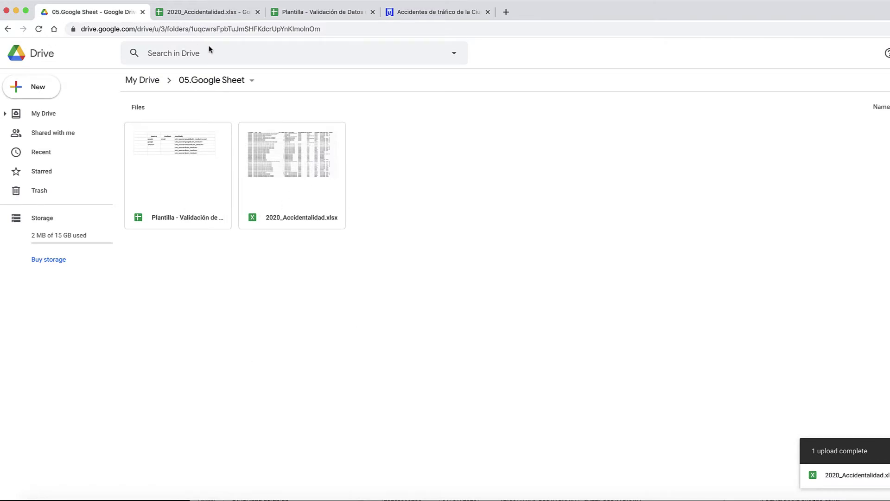
Step: Save the 2020_Accidentalidad.xlsx spreadsheet as a native Google Sheet via File > Save as Google Sheets
{"action": "left_click", "coordinate": [214, 18]}
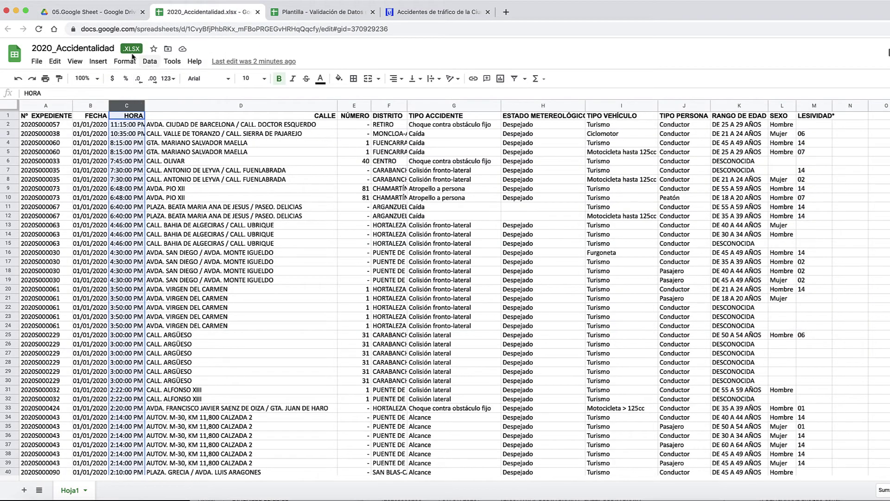
{"action": "left_click", "coordinate": [40, 62]}
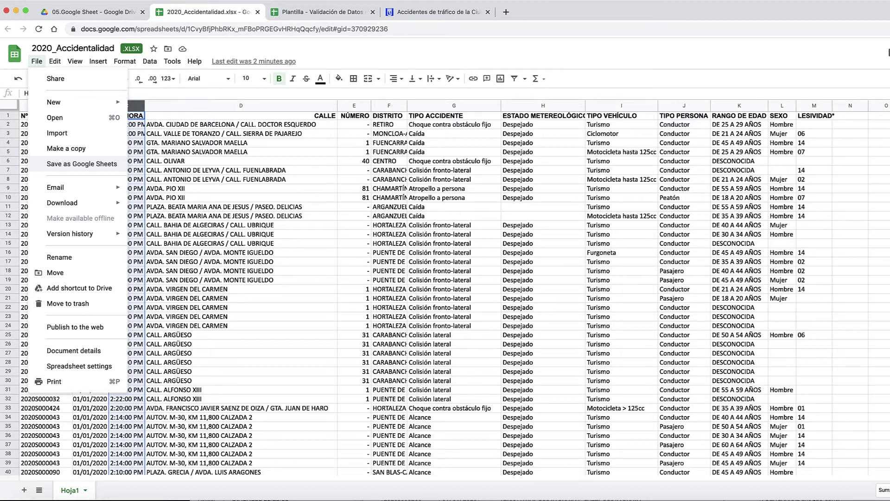
{"action": "left_click", "coordinate": [82, 164]}
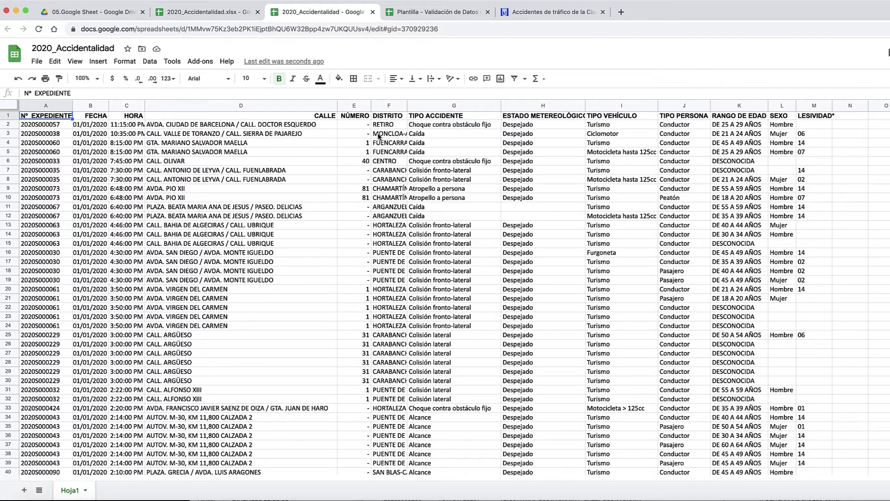
Step: Check the new Google Sheet beside the xlsx in 05.Google Sheet, then open it
{"action": "left_click", "coordinate": [105, 13]}
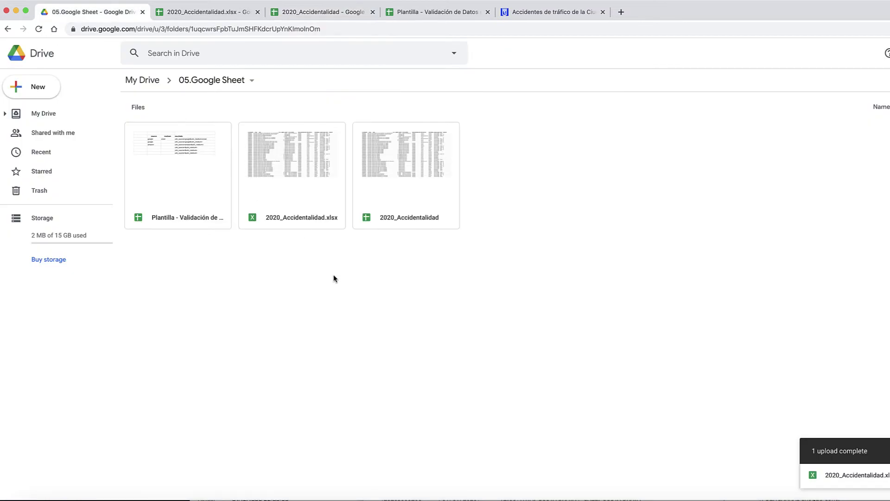
{"action": "left_click", "coordinate": [141, 224]}
{"action": "left_click", "coordinate": [258, 222]}
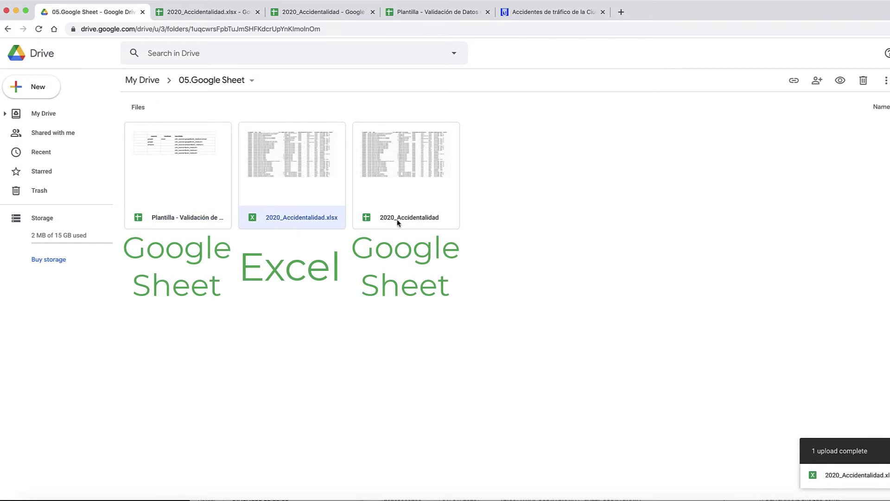
{"action": "left_click", "coordinate": [397, 223]}
{"action": "left_click", "coordinate": [319, 14]}
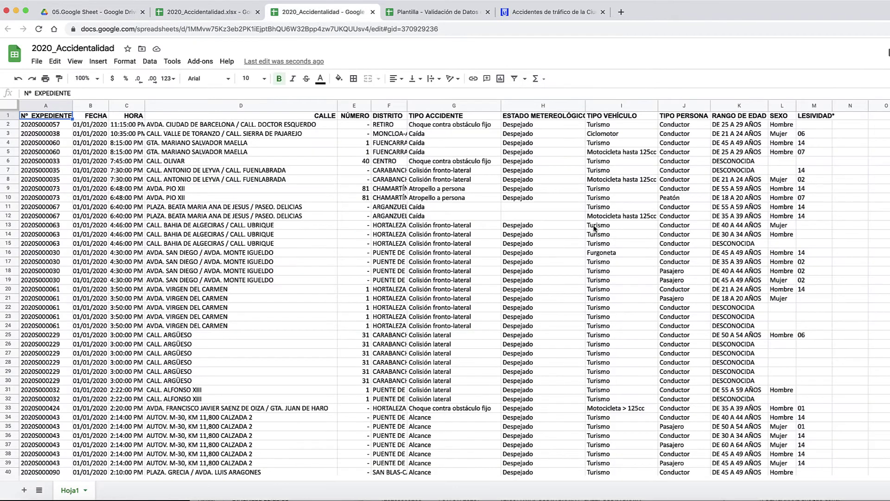
{"action": "left_click", "coordinate": [595, 226]}
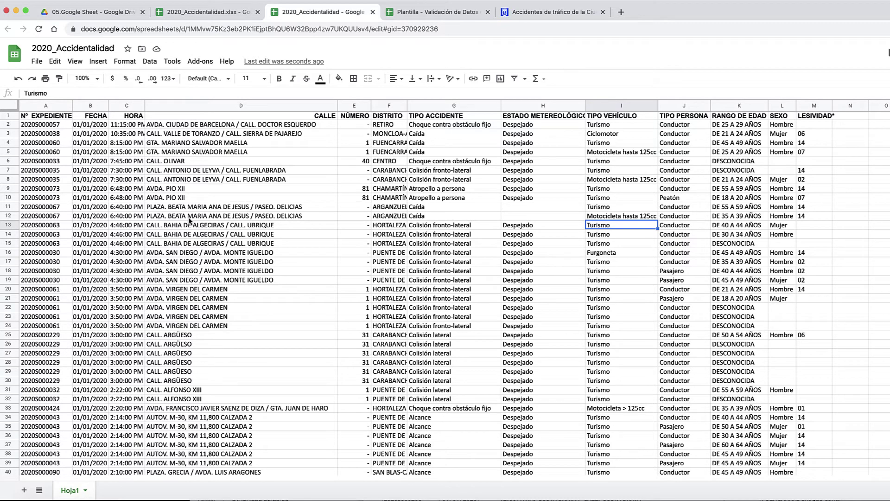
{"action": "left_click", "coordinate": [701, 226]}
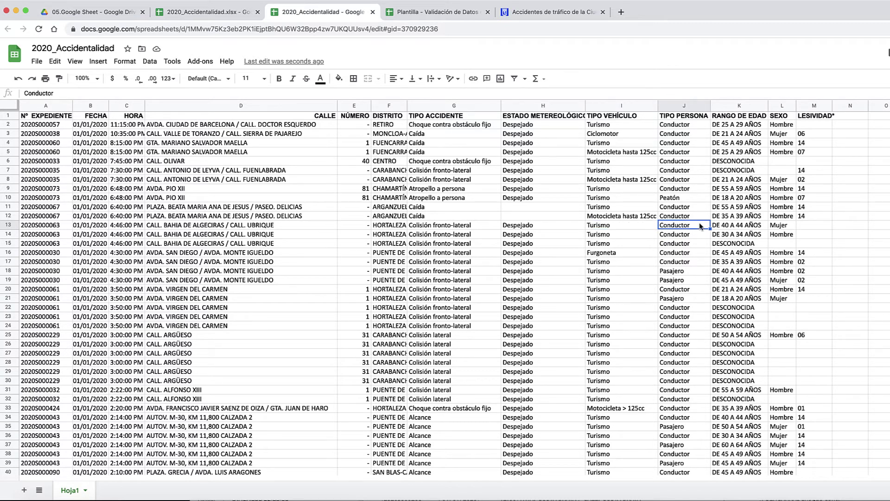